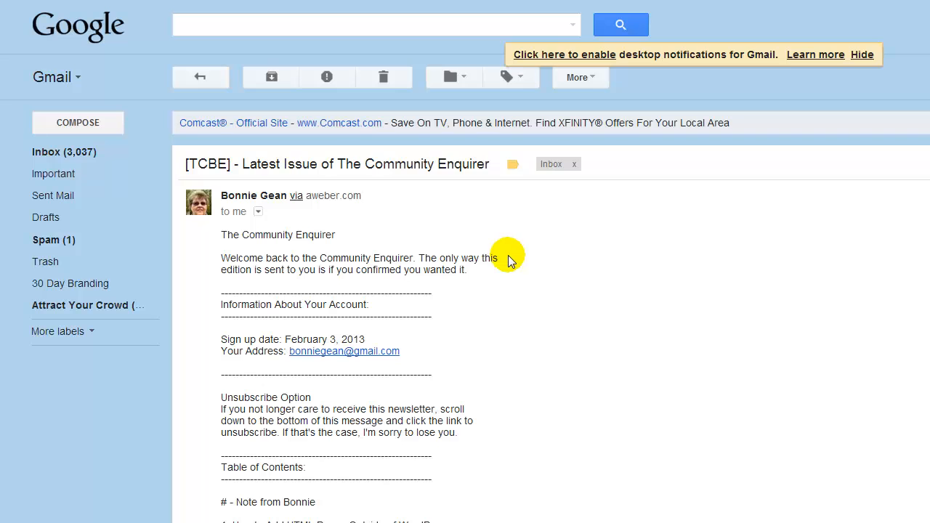
Read through the Latest Issue of The Community Enquirer email to examine its line lengths and section layout
scroll(509, 256, "down", 3)
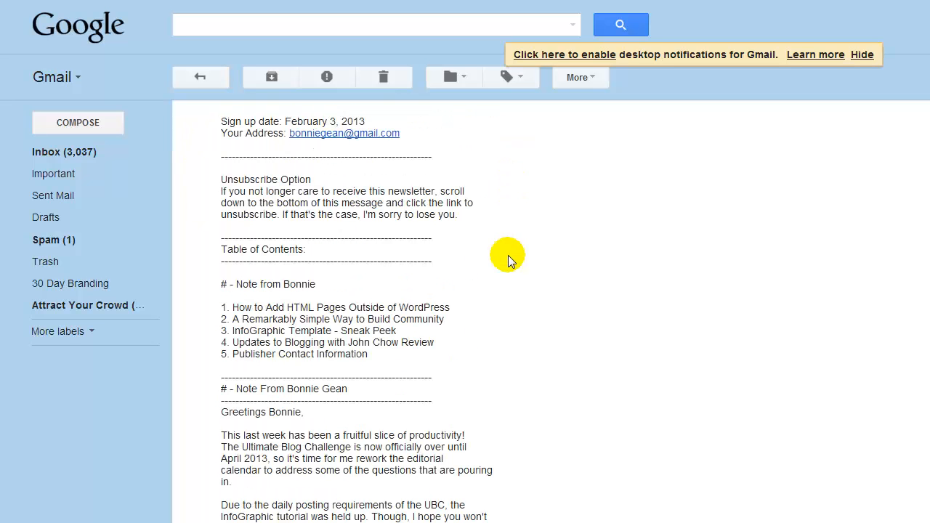
scroll(513, 258, "down", 4)
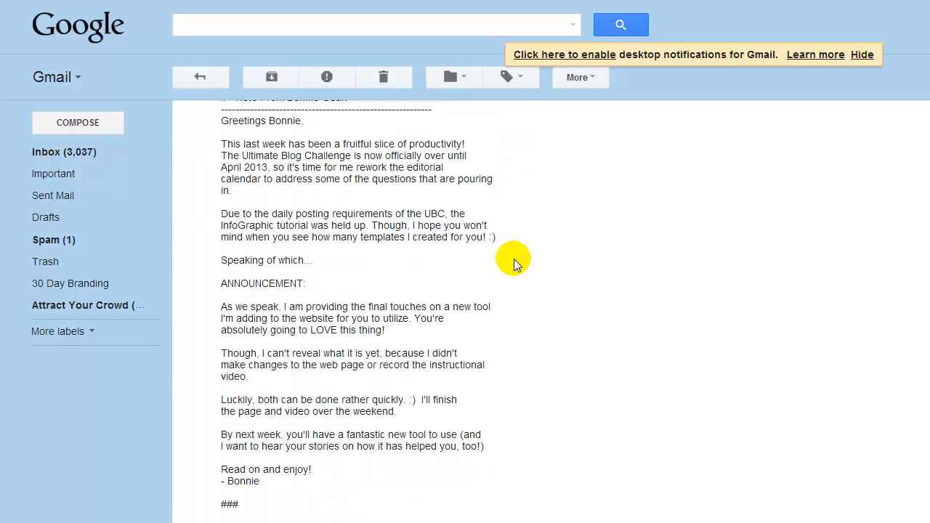
scroll(513, 258, "down", 3)
scroll(514, 259, "down", 2)
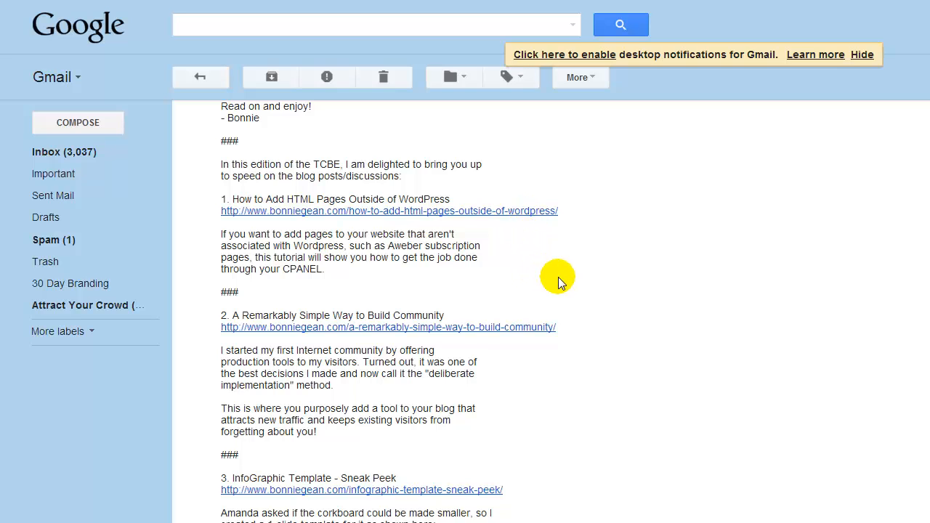
scroll(558, 282, "up", 10)
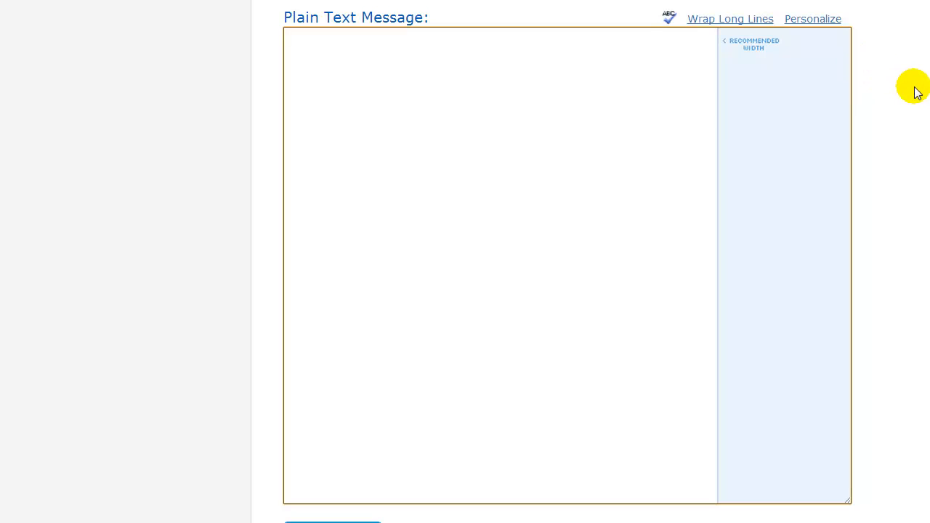
Examine the AWeber Broadcast Edit form, from its subject and HTML message areas down to the plain text message area
scroll(914, 90, "up", 1)
scroll(914, 92, "up", 10)
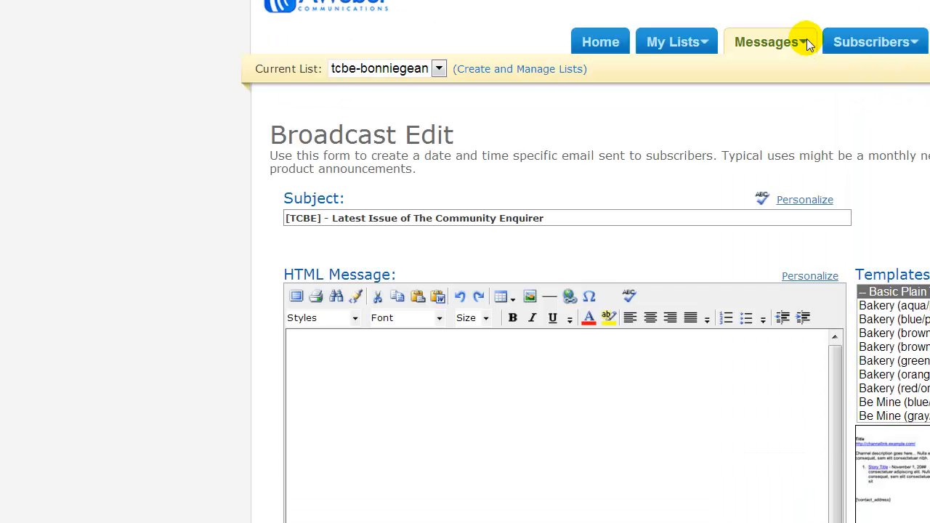
mouse_move(783, 43)
scroll(256, 193, "down", 10)
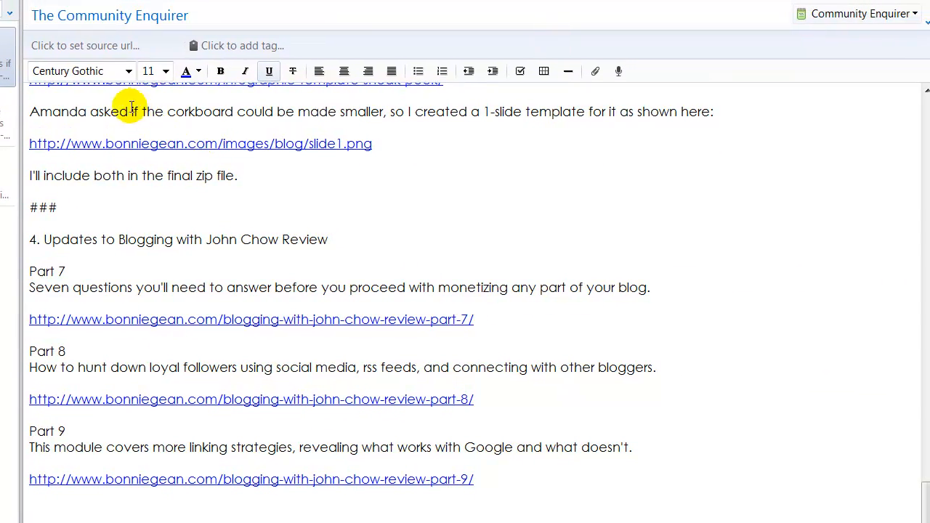
Review The Community Enquirer note in Evernote and copy its entire newsletter text
scroll(207, 203, "up", 20)
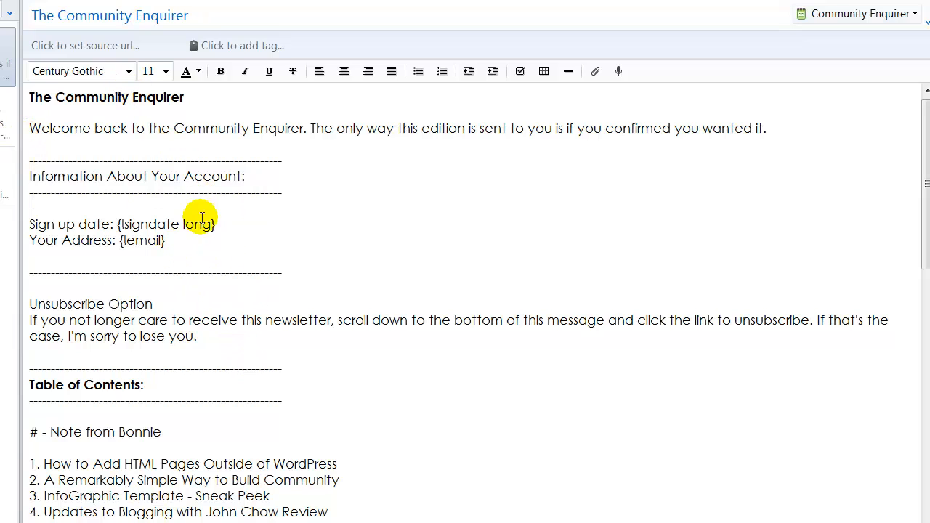
left_click_drag(29, 128, 803, 135)
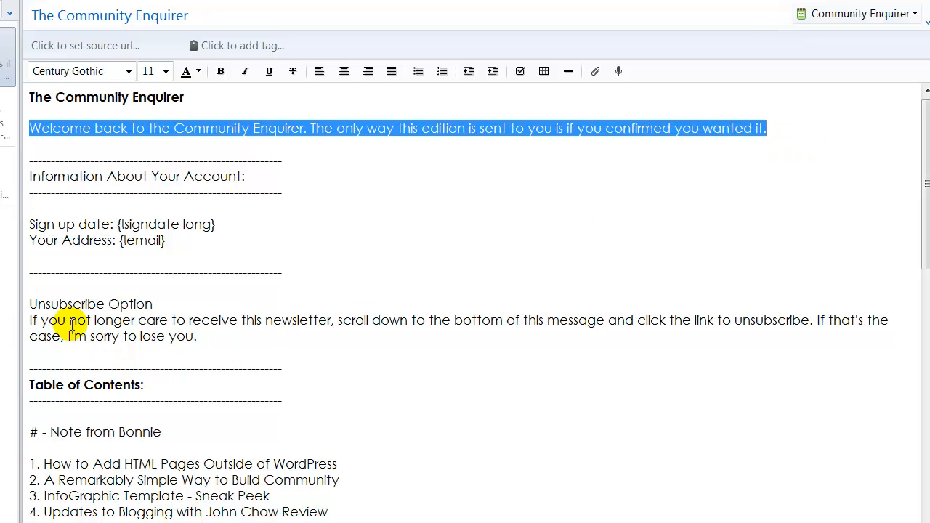
left_click(523, 320)
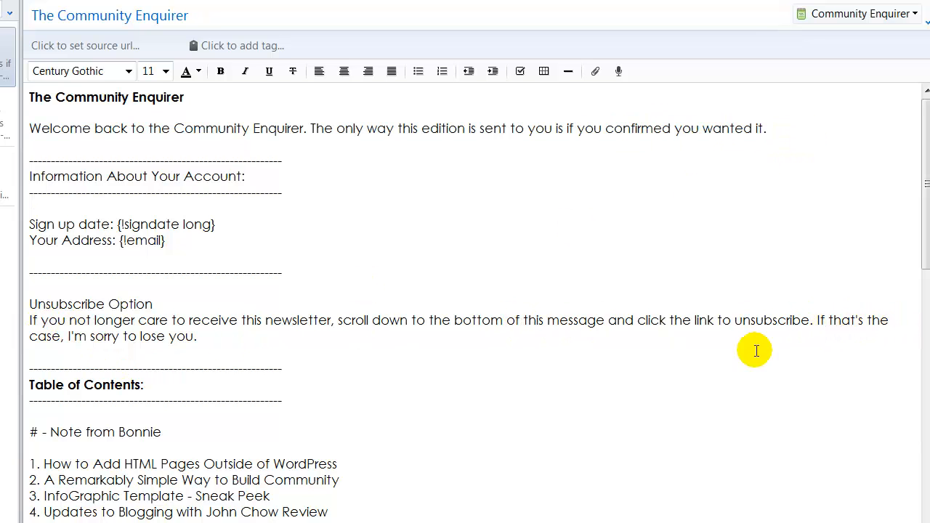
scroll(422, 468, "down", 10)
scroll(422, 468, "down", 10)
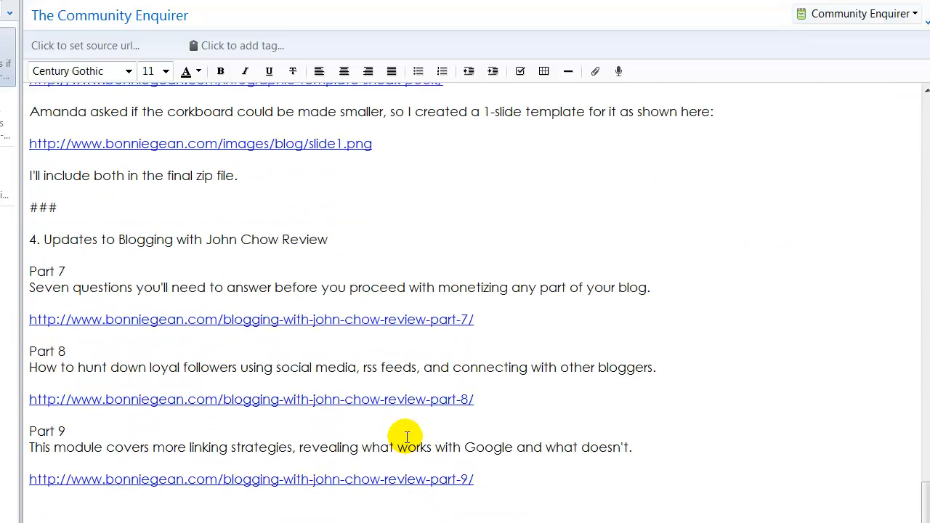
left_click_drag(218, 520, 94, 3)
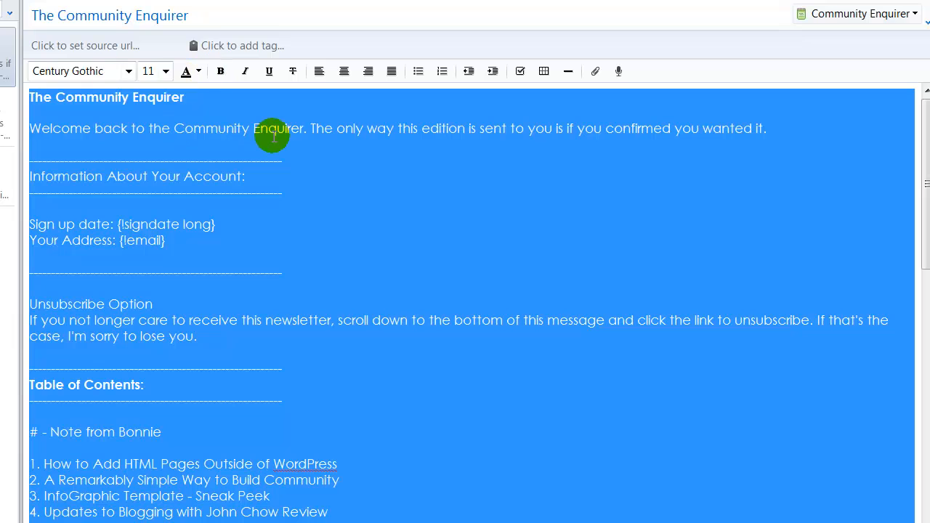
right_click(327, 178)
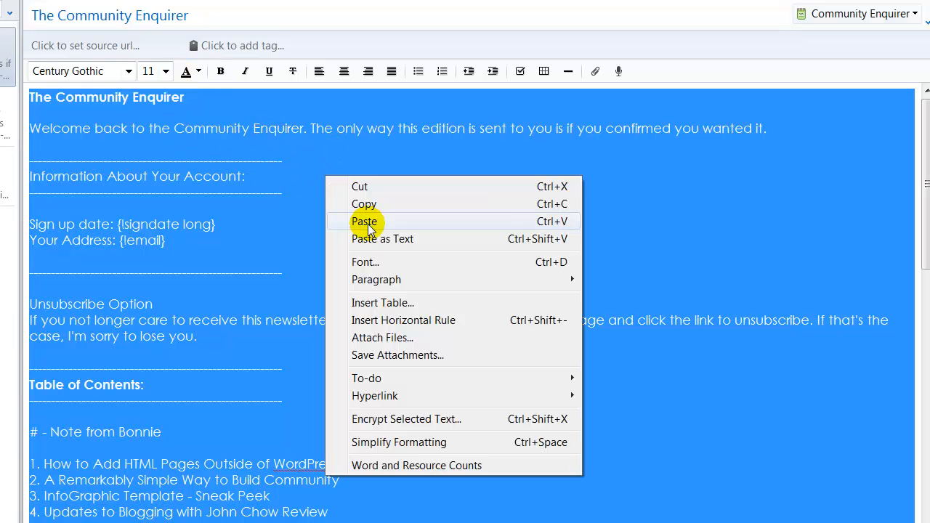
left_click(381, 205)
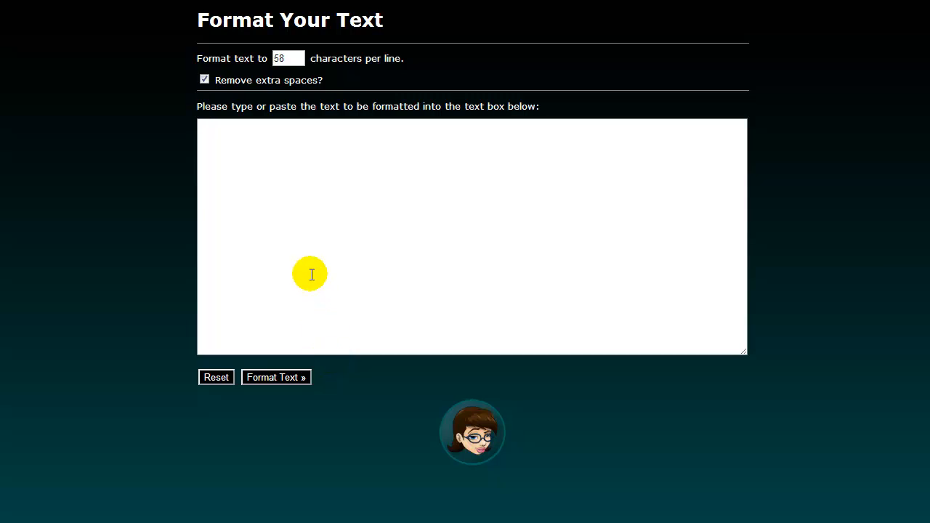
Paste the copied newsletter into the Format Your Text page's empty text box and return to its beginning
left_click(221, 135)
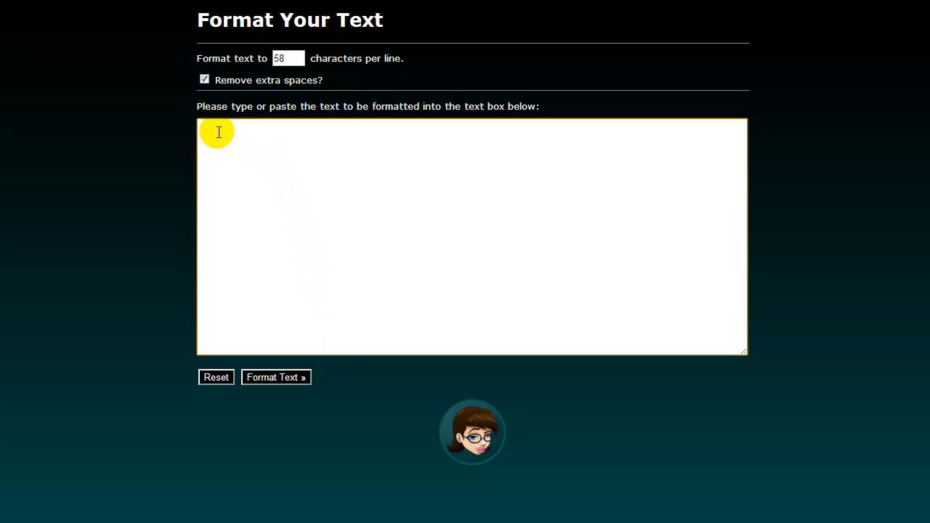
right_click(217, 130)
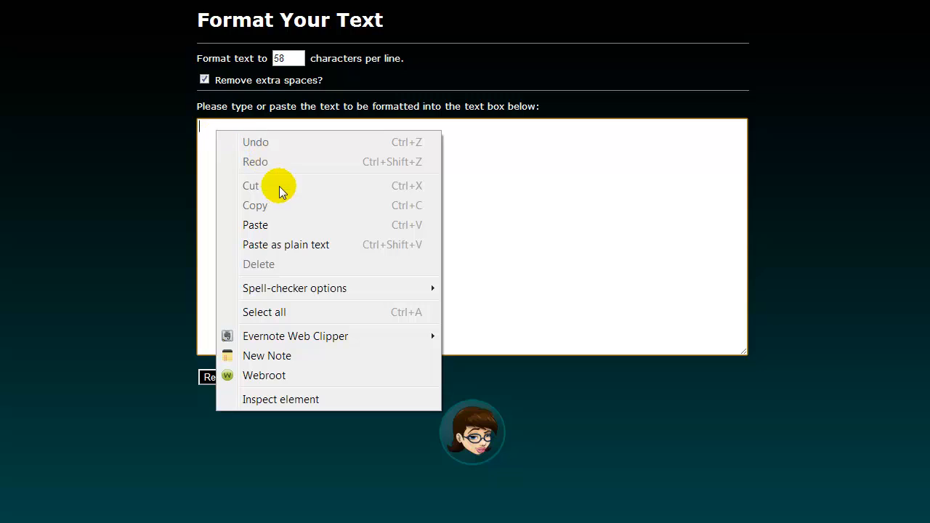
left_click(286, 220)
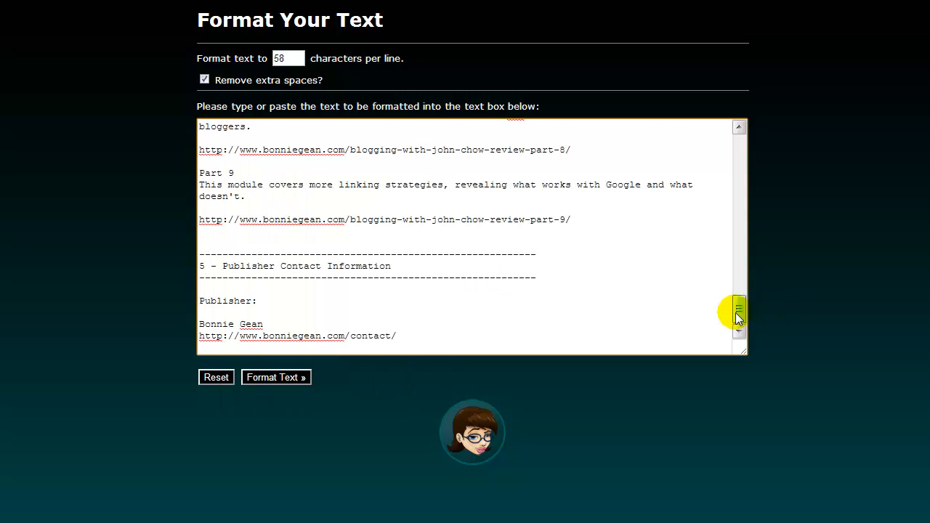
left_click_drag(736, 313, 743, 122)
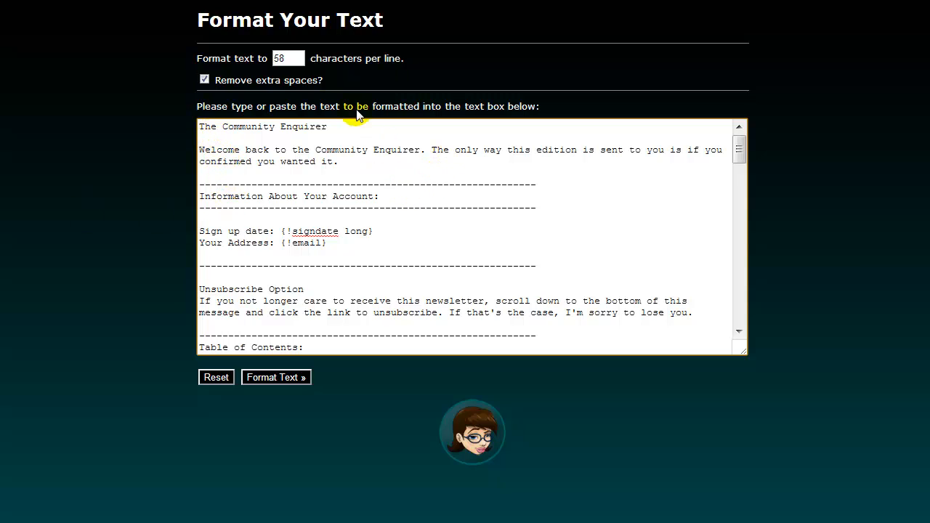
Format the pasted newsletter text to 58 characters per line with extra spaces removed
left_click(294, 58)
double_click(289, 58)
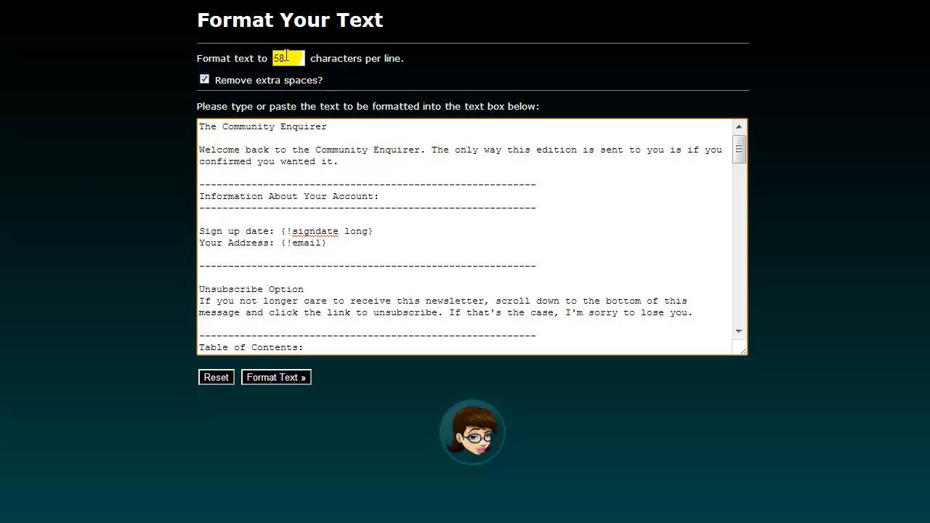
left_click(275, 377)
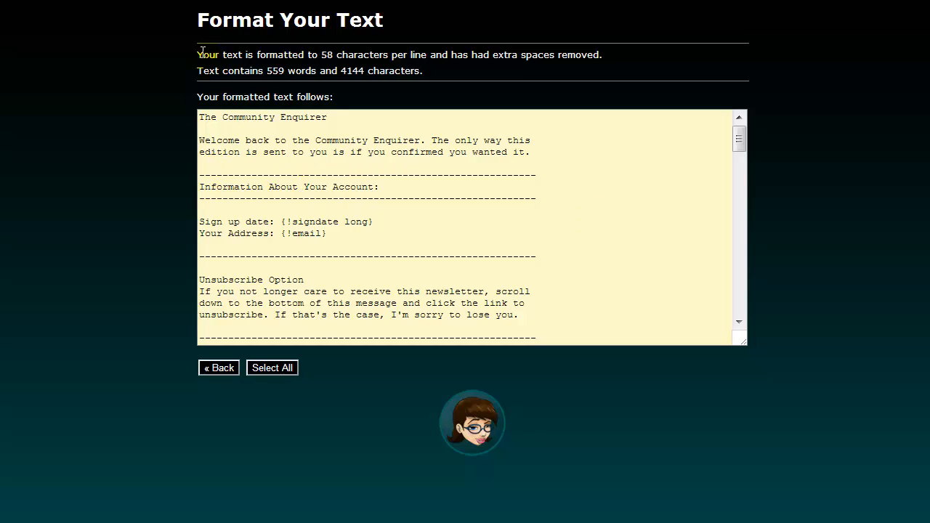
Check the formatting summary line and copy all of the formatted newsletter text
left_click_drag(325, 58, 617, 58)
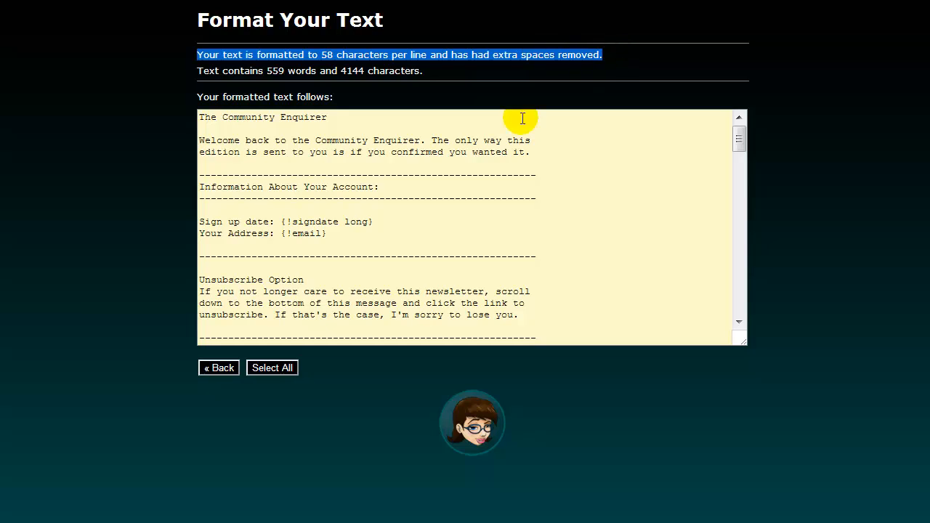
left_click(470, 168)
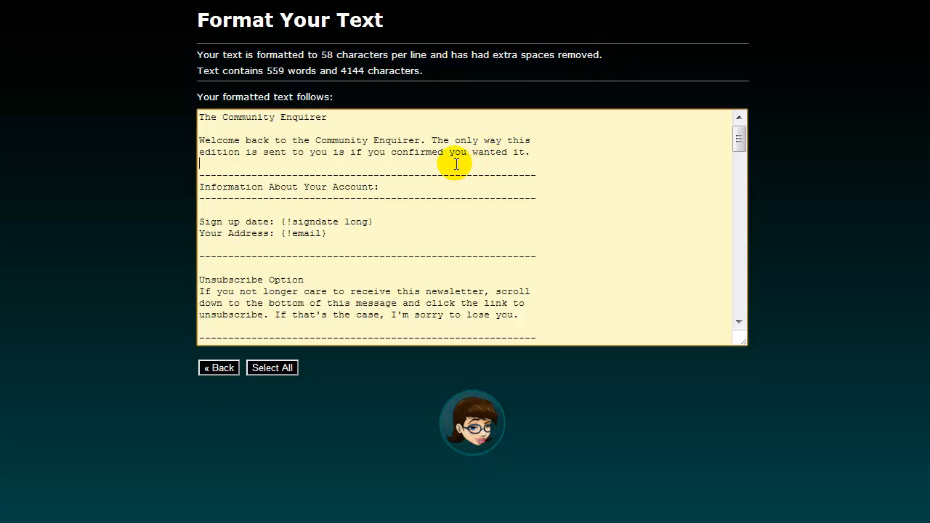
right_click(456, 164)
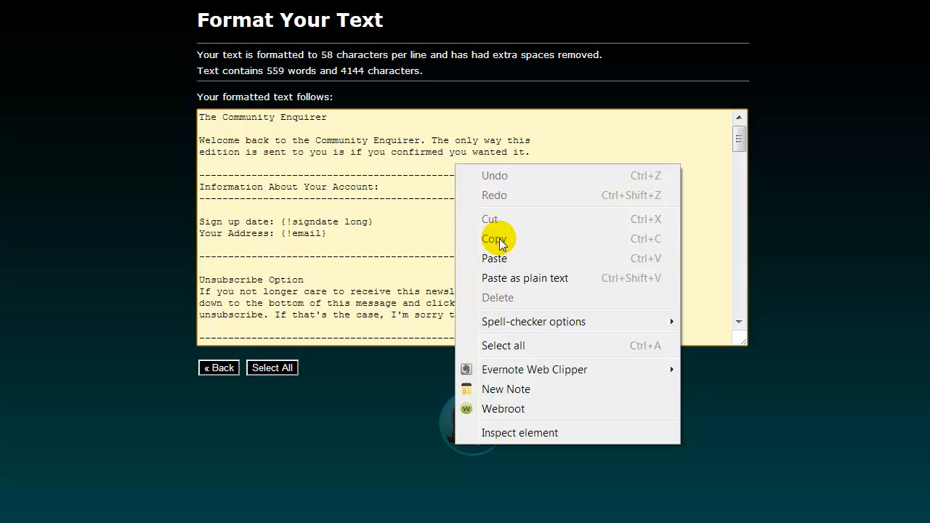
left_click(271, 368)
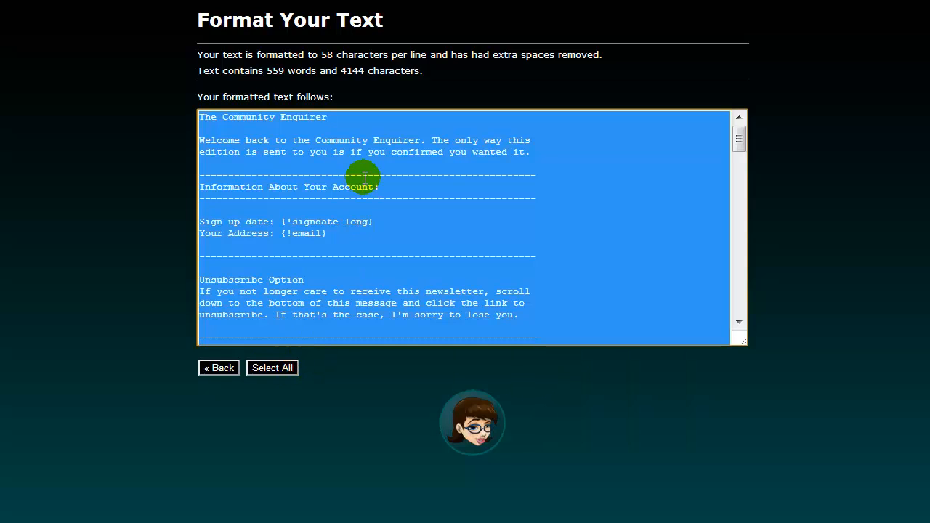
right_click(396, 148)
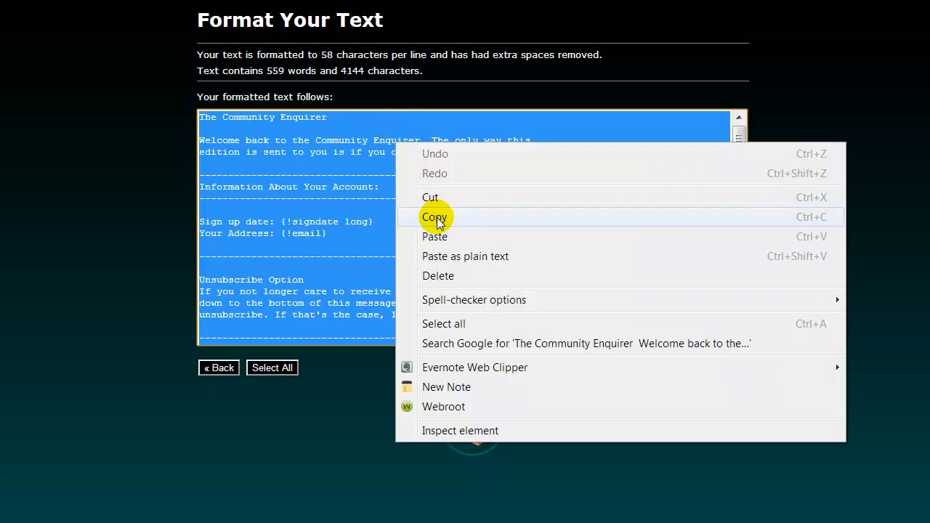
left_click(441, 213)
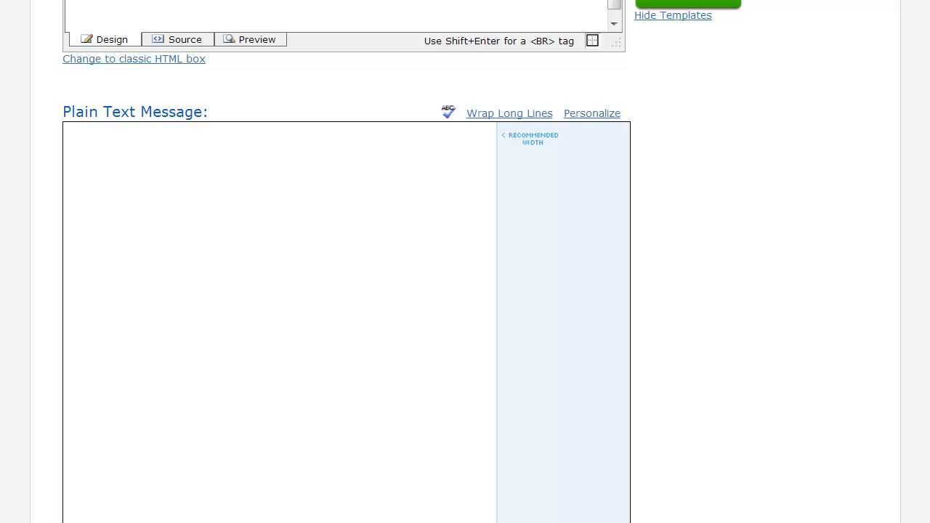
Paste the formatted newsletter into AWeber's Plain Text Message box and check its lines against the recommended width
left_click(88, 143)
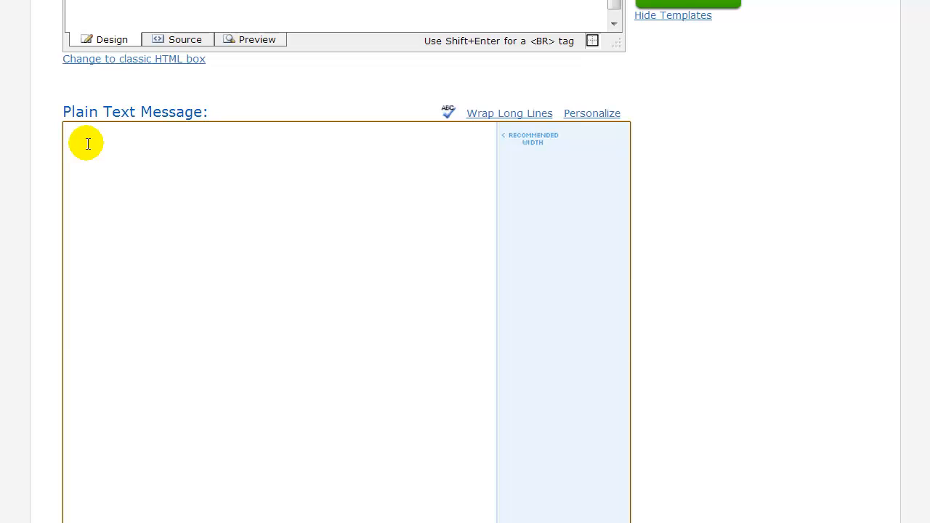
right_click(87, 143)
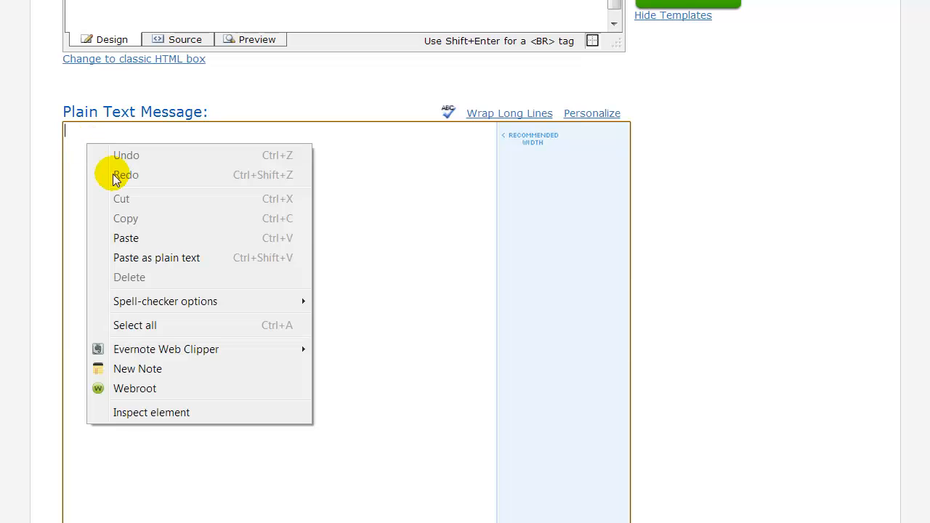
left_click(133, 238)
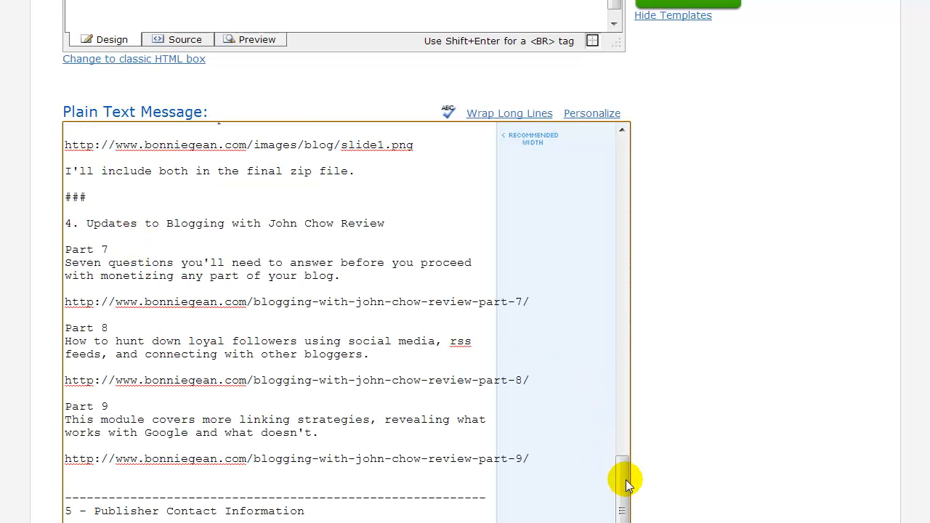
left_click_drag(625, 465, 623, 132)
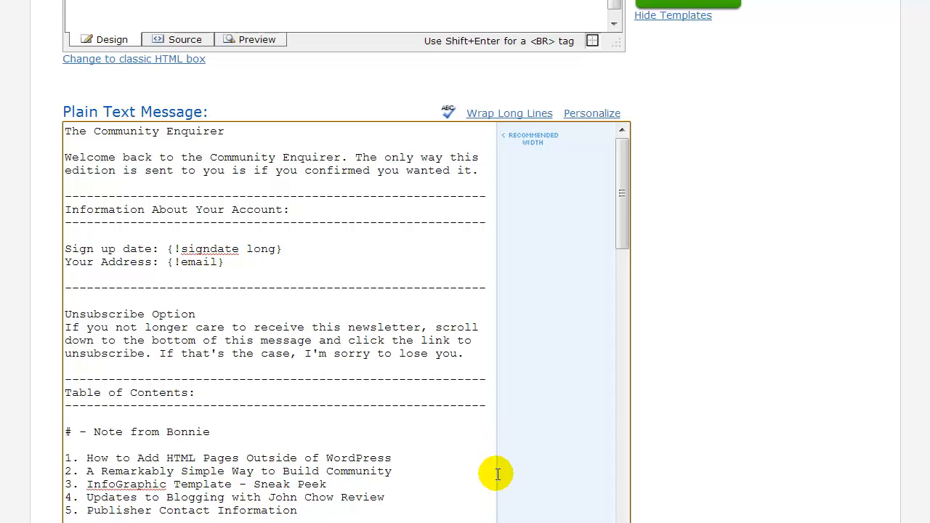
left_click_drag(625, 213, 616, 417)
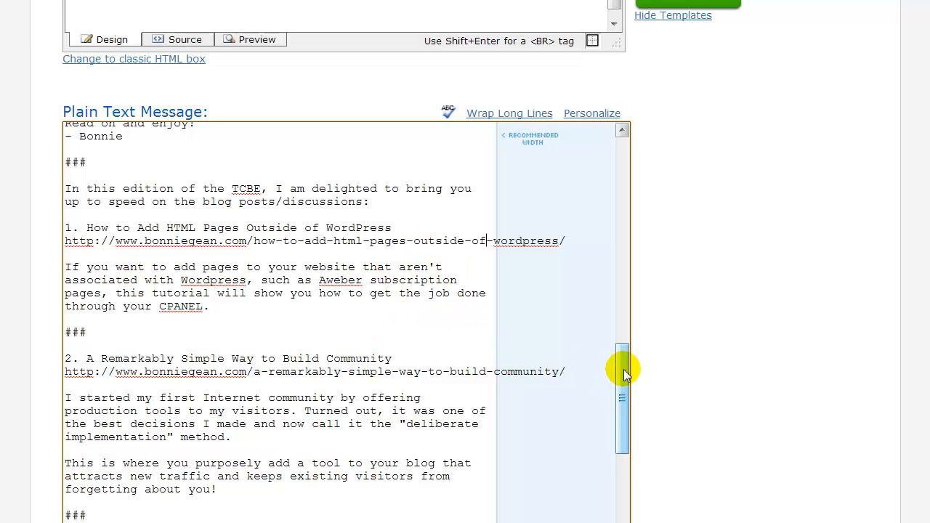
left_click_drag(624, 370, 625, 137)
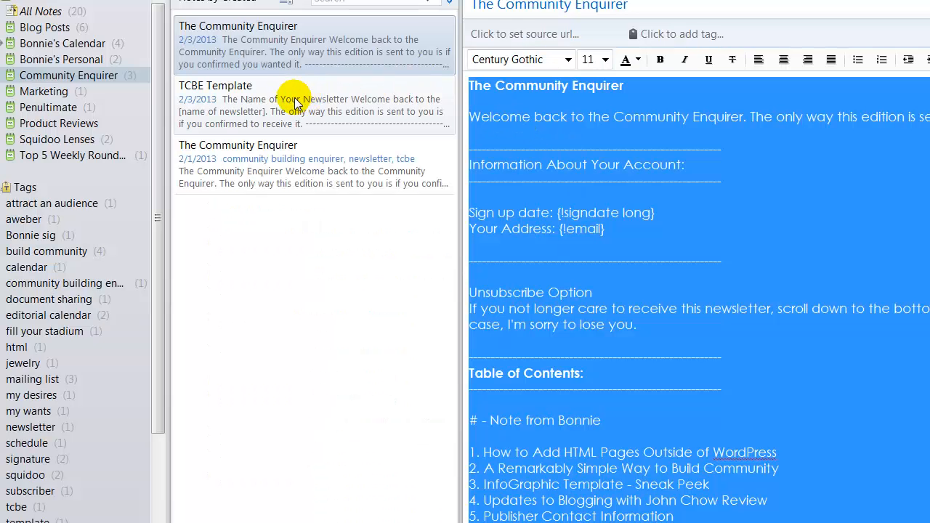
Open the TCBE Template note in Evernote and try to go back from the text formatter's results page
left_click(295, 104)
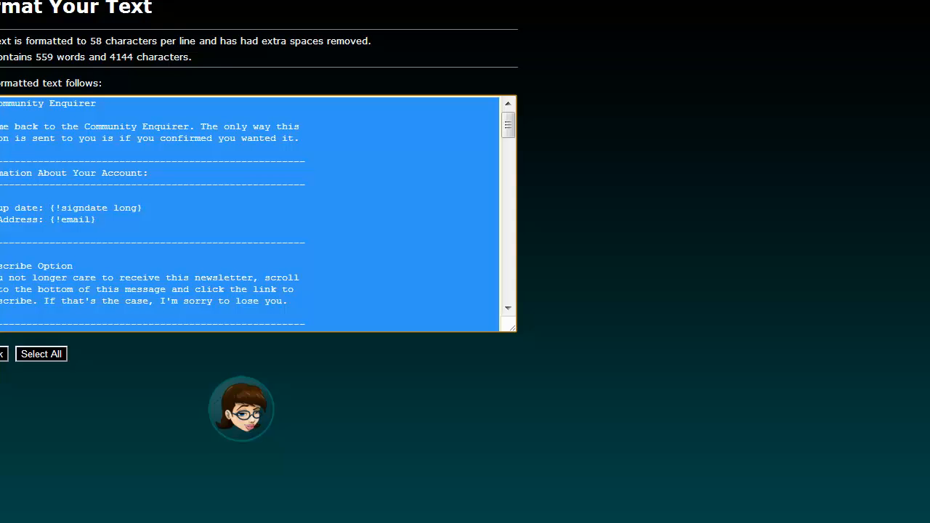
left_click(3, 354)
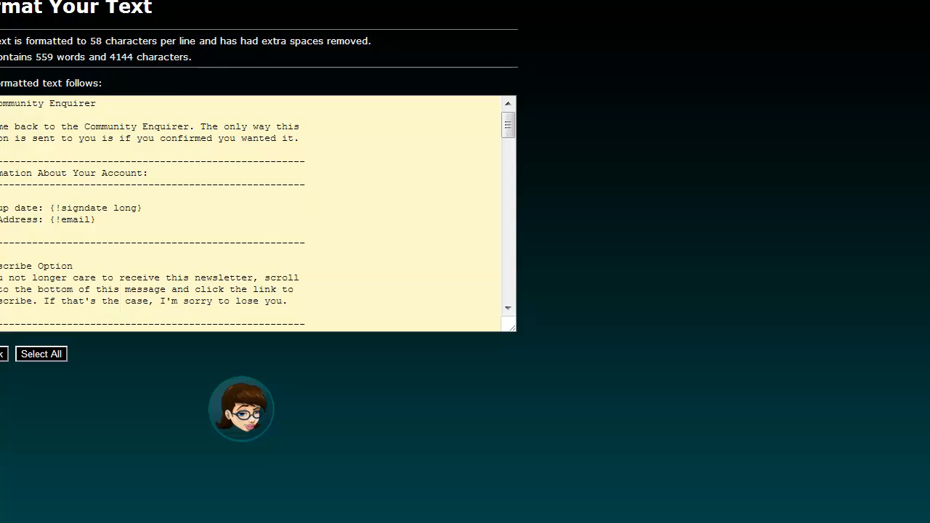
left_click(2, 363)
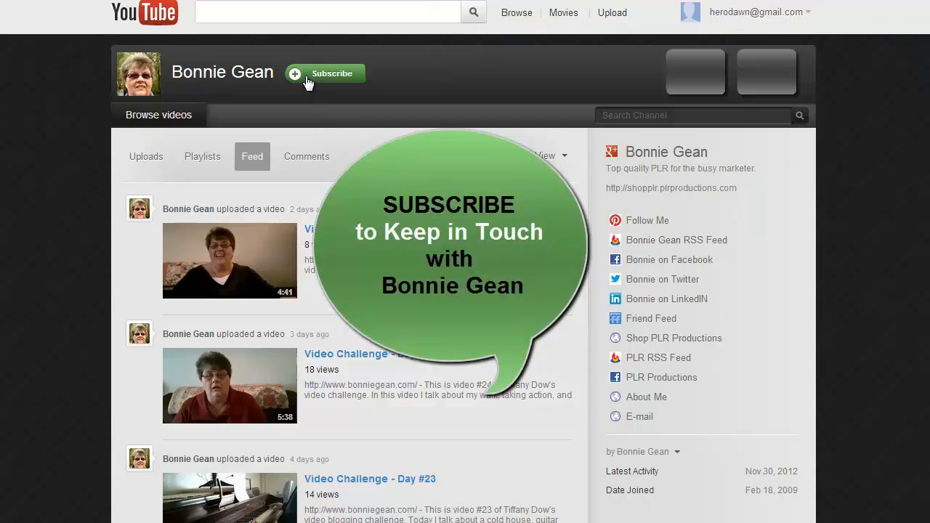
Subscribe to the displayed YouTube channel and enable emails for each new upload
left_click(296, 72)
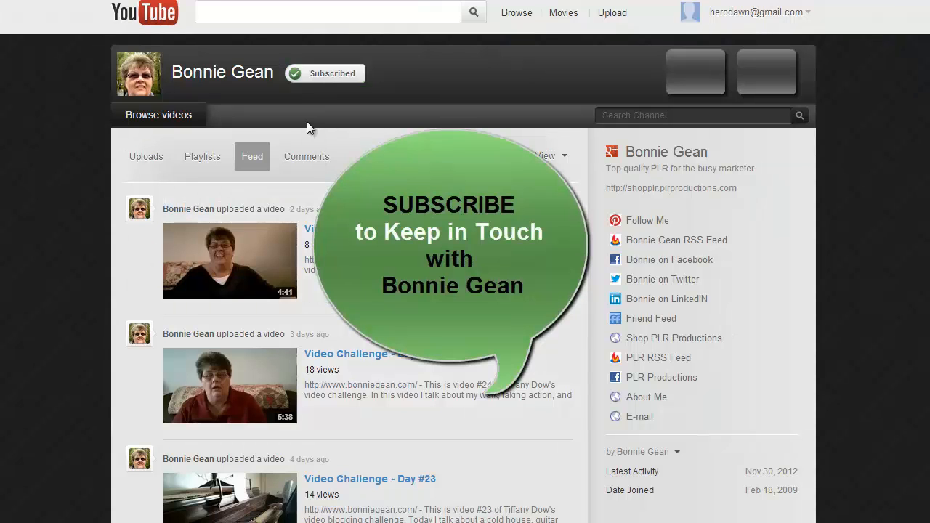
left_click(96, 64)
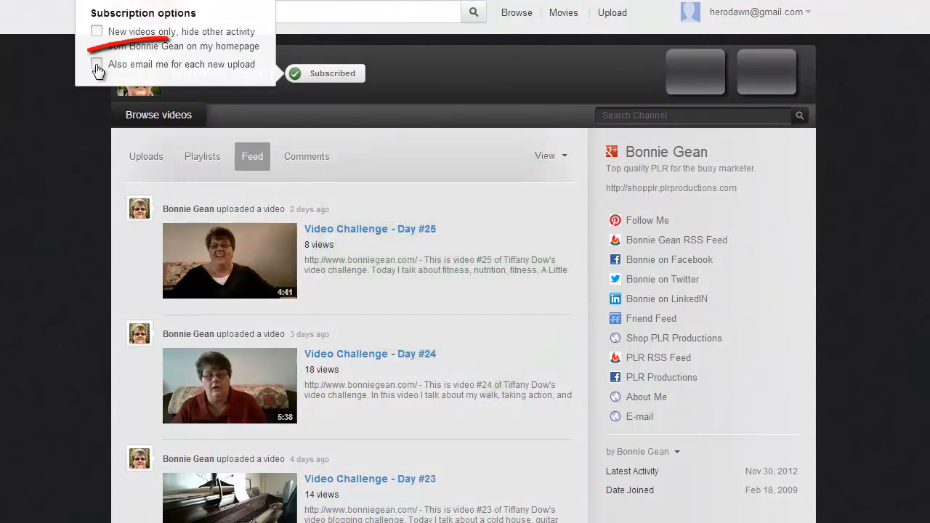